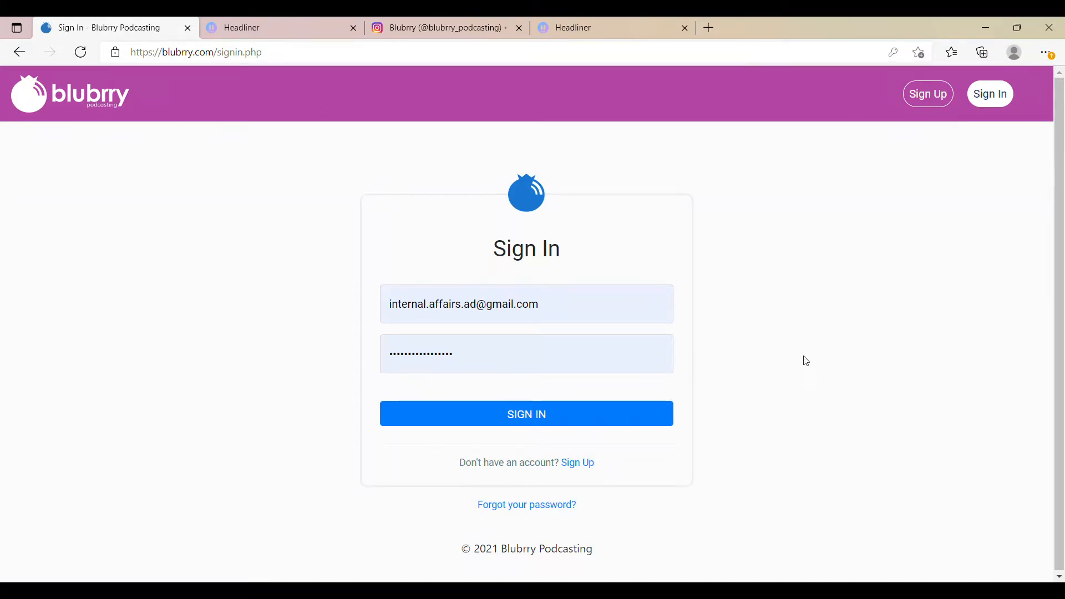
Step: Sign in to Blubrry and open the sharing information for the "Hope After Finals" episode in the episode list
{"action": "left_click", "coordinate": [585, 425]}
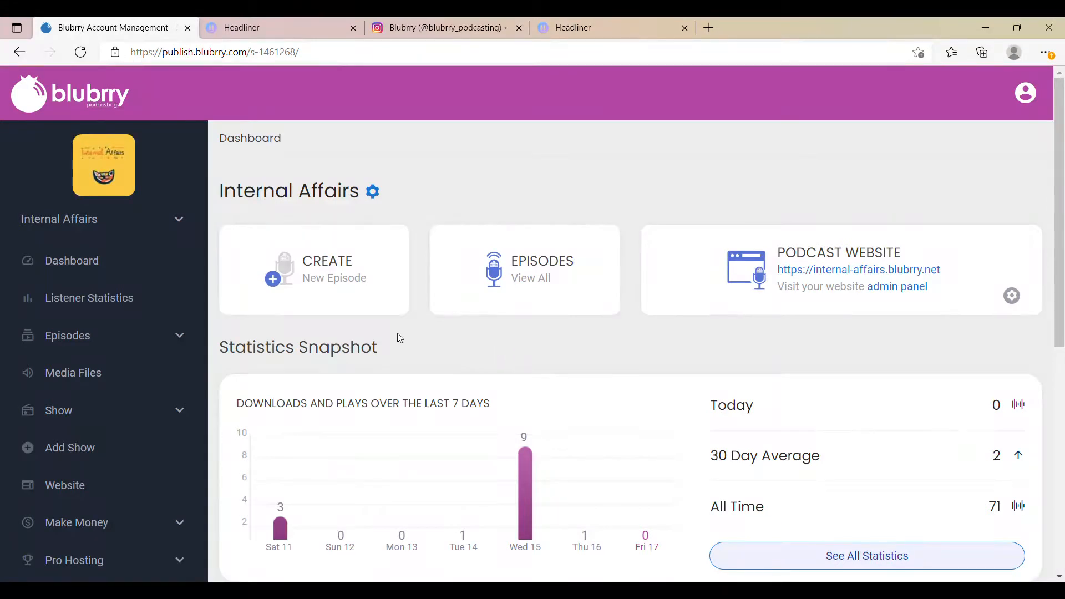
{"action": "left_click", "coordinate": [148, 334]}
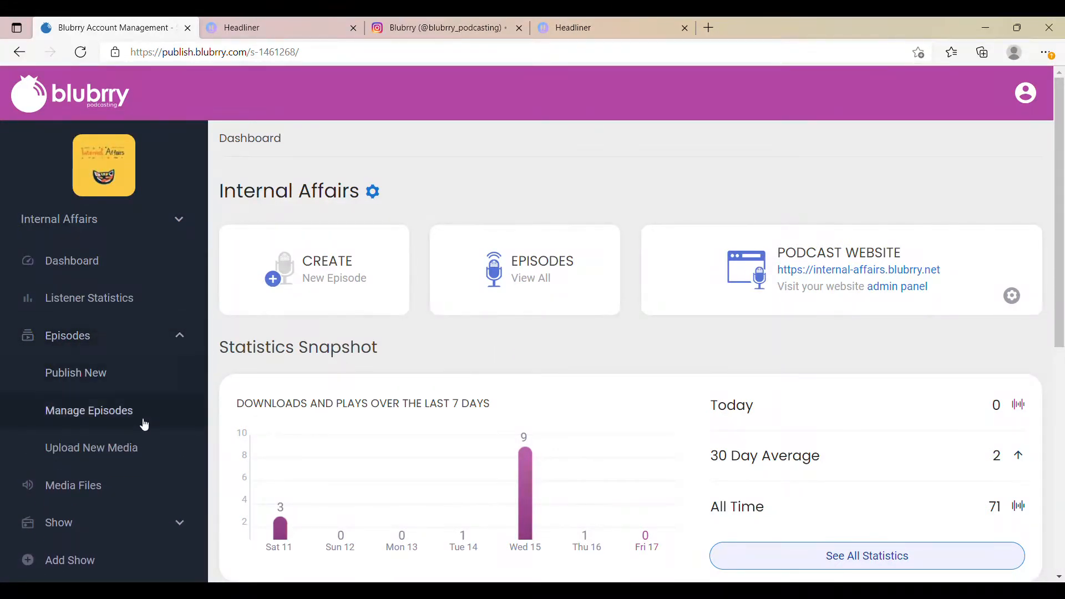
{"action": "left_click", "coordinate": [144, 424]}
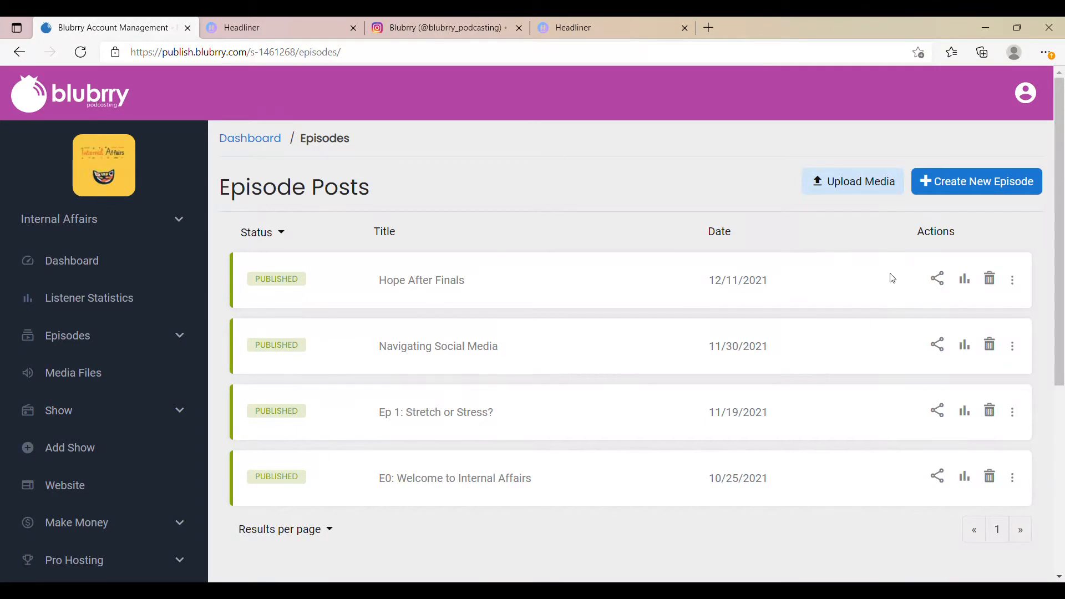
{"action": "left_click", "coordinate": [936, 288]}
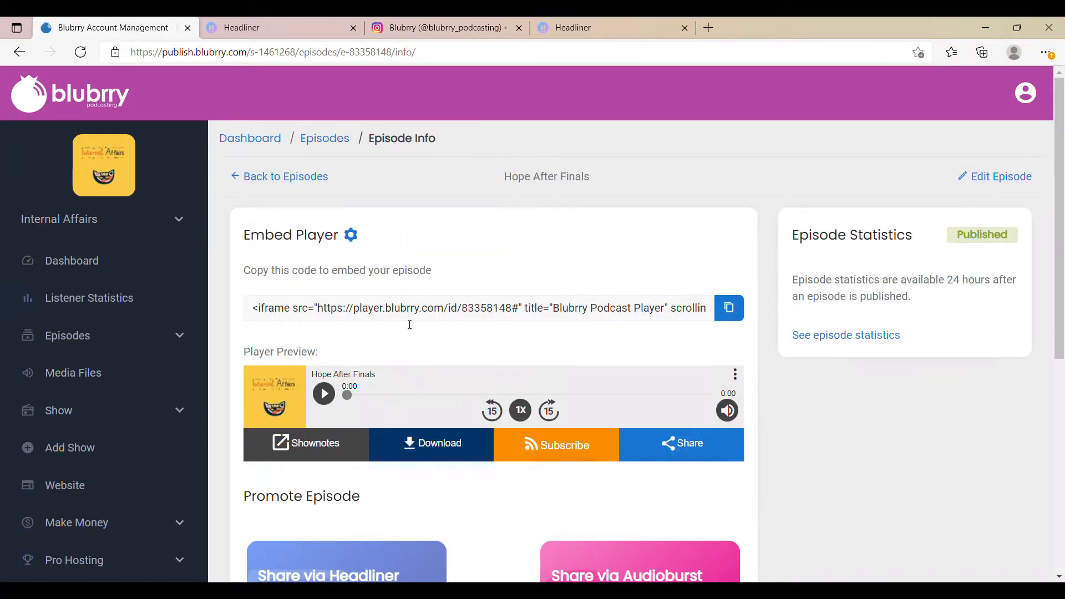
Step: Share the episode via Headliner and continue with the square aspect ratio for the video
{"action": "scroll", "coordinate": [323, 229], "scroll_direction": "down", "scroll_amount": 2}
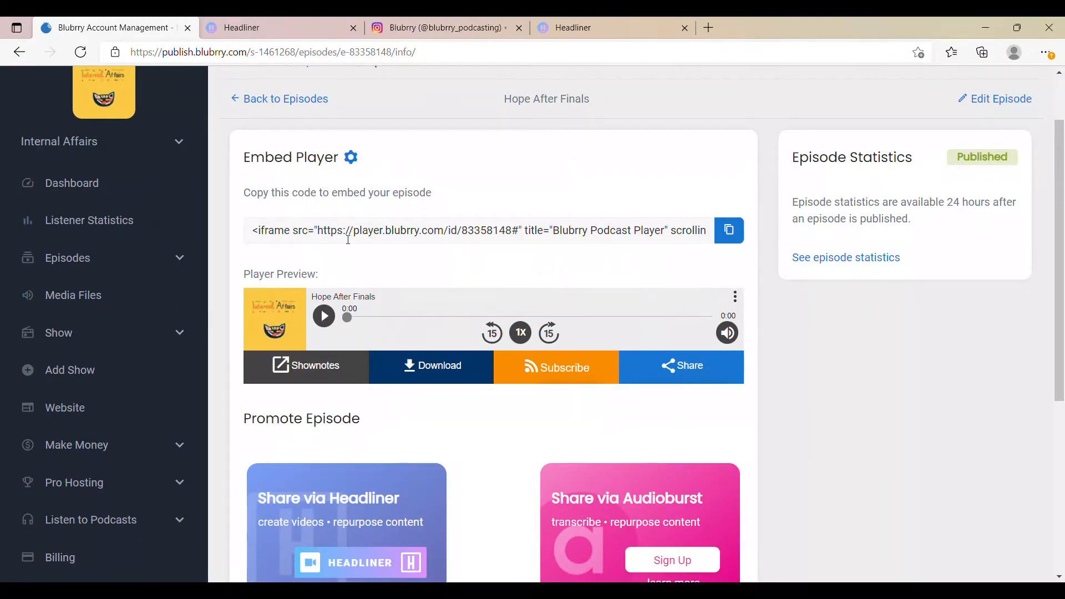
{"action": "scroll", "coordinate": [626, 215], "scroll_direction": "down", "scroll_amount": 5}
{"action": "scroll", "coordinate": [459, 564], "scroll_direction": "up", "scroll_amount": 5}
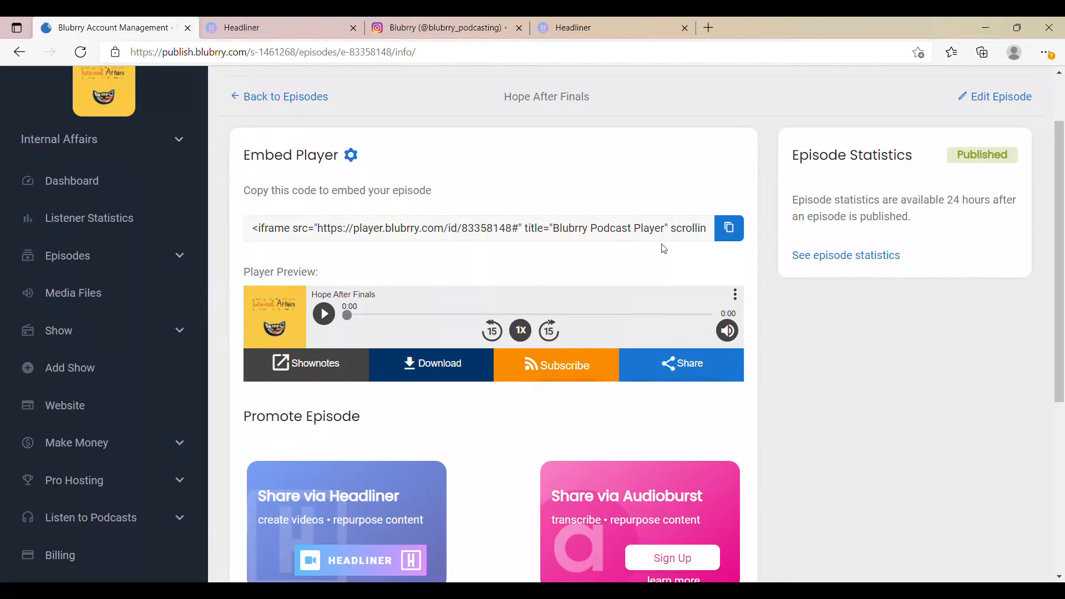
{"action": "scroll", "coordinate": [516, 361], "scroll_direction": "down", "scroll_amount": 3}
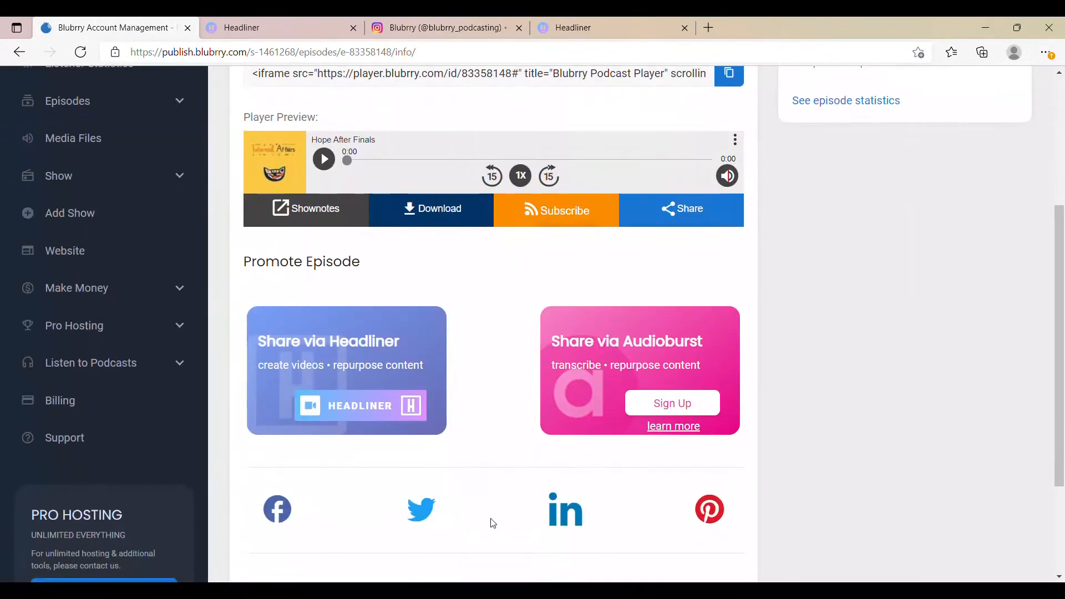
{"action": "left_click", "coordinate": [352, 414]}
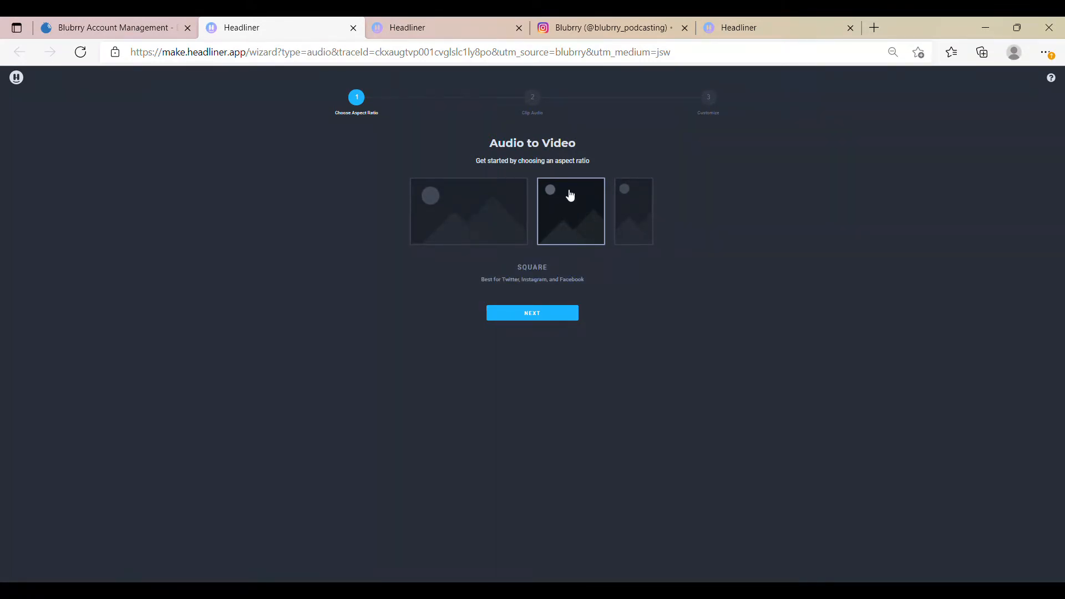
{"action": "left_click", "coordinate": [552, 314]}
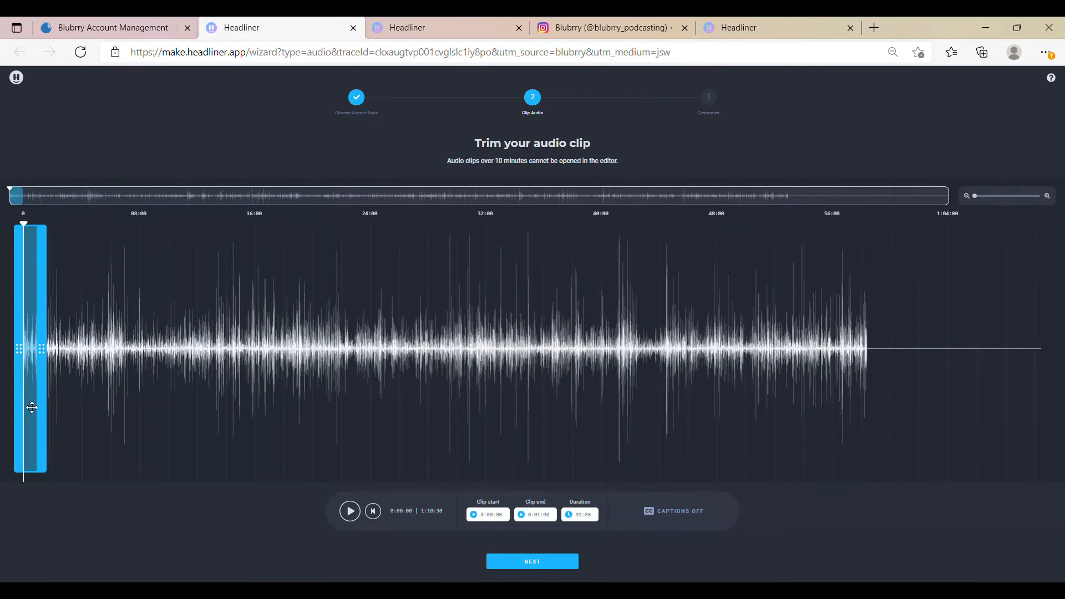
Step: Move the audio clip selection to start at about 0:29:24, extend it beyond one minute, and continue to customization
{"action": "left_click_drag", "start_coordinate": [31, 407], "coordinate": [530, 411]}
{"action": "left_click_drag", "start_coordinate": [528, 463], "coordinate": [455, 463]}
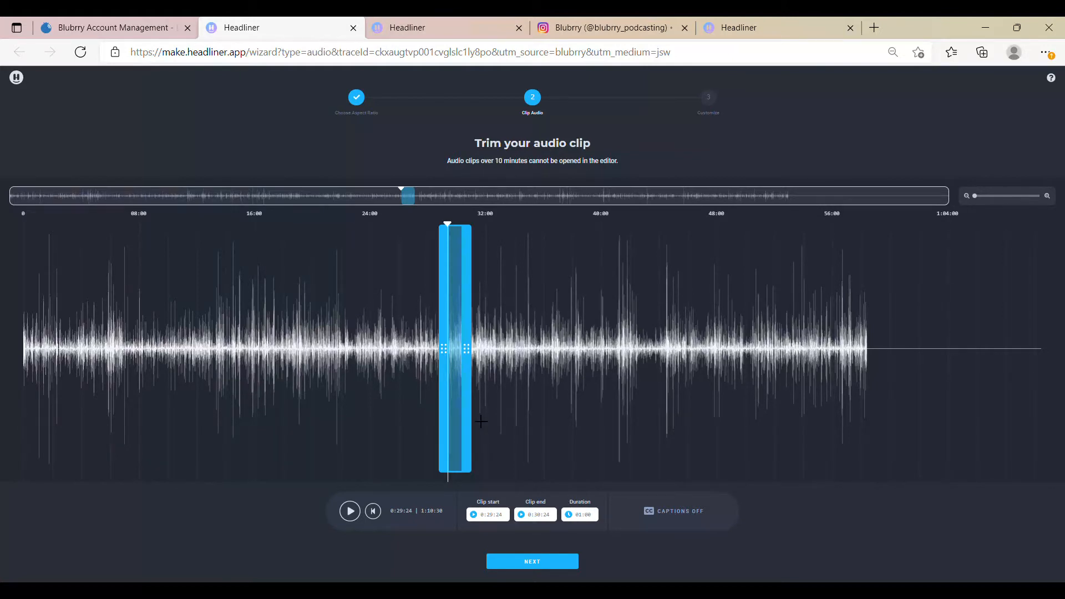
{"action": "mouse_move", "coordinate": [467, 413]}
{"action": "left_mouse_down"}
{"action": "mouse_move", "coordinate": [758, 399]}
{"action": "mouse_move", "coordinate": [469, 421]}
{"action": "left_mouse_up"}
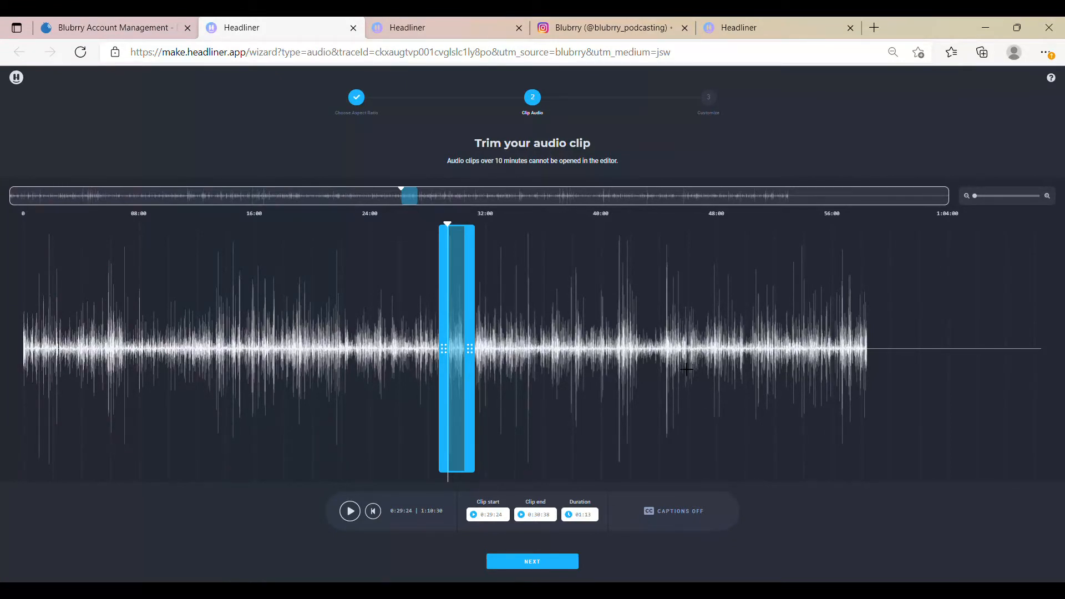
{"action": "left_click_drag", "start_coordinate": [460, 344], "coordinate": [483, 346]}
{"action": "left_click", "coordinate": [531, 561]}
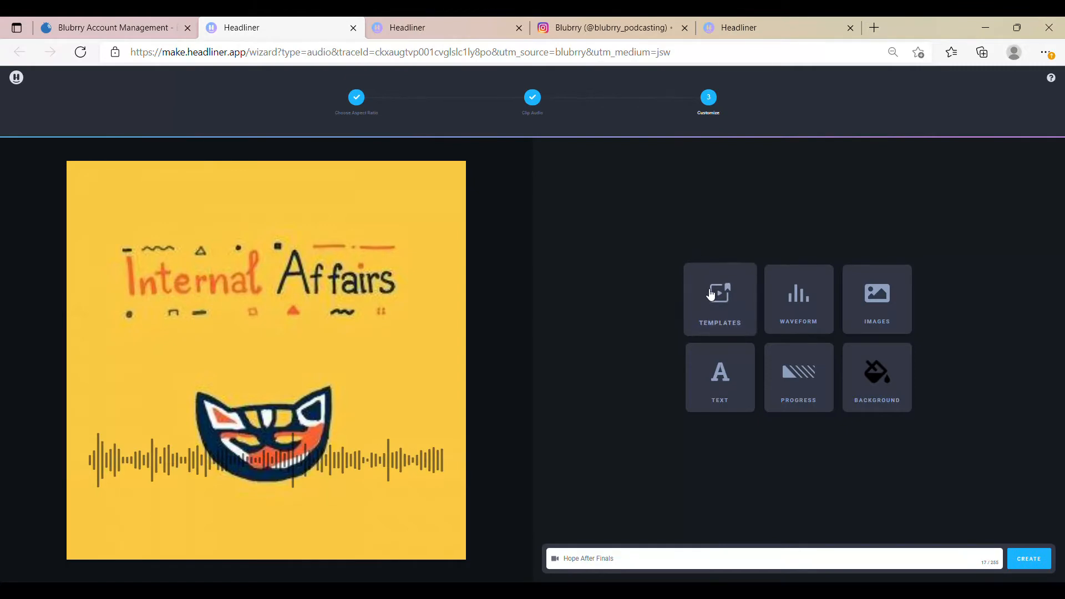
Step: Browse the available video templates and return to the customization options
{"action": "left_click", "coordinate": [706, 289]}
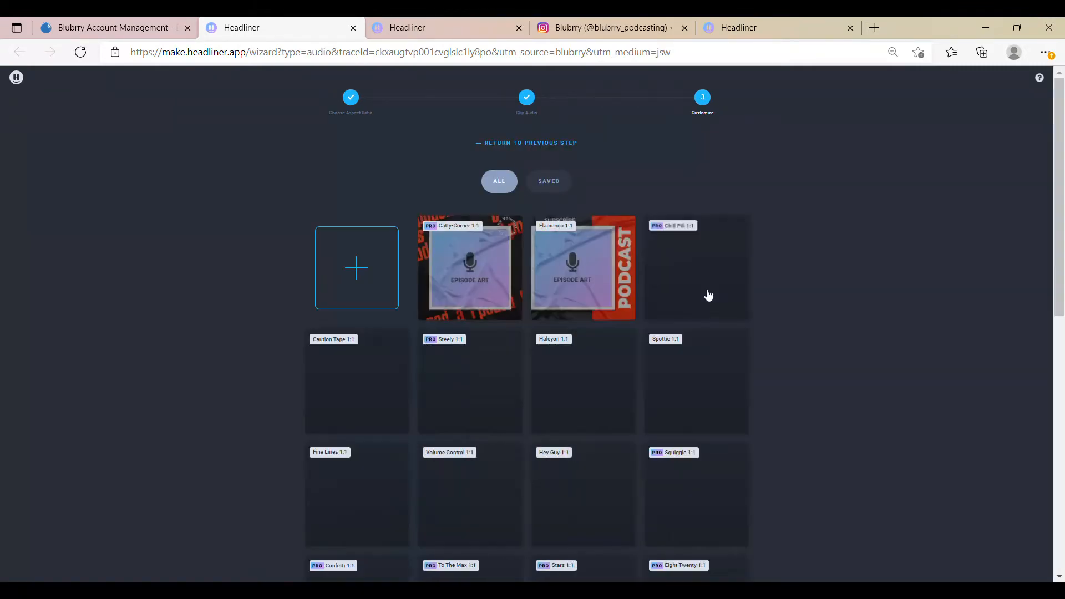
{"action": "scroll", "coordinate": [605, 323], "scroll_direction": "down", "scroll_amount": 4}
{"action": "scroll", "coordinate": [604, 327], "scroll_direction": "down", "scroll_amount": 3}
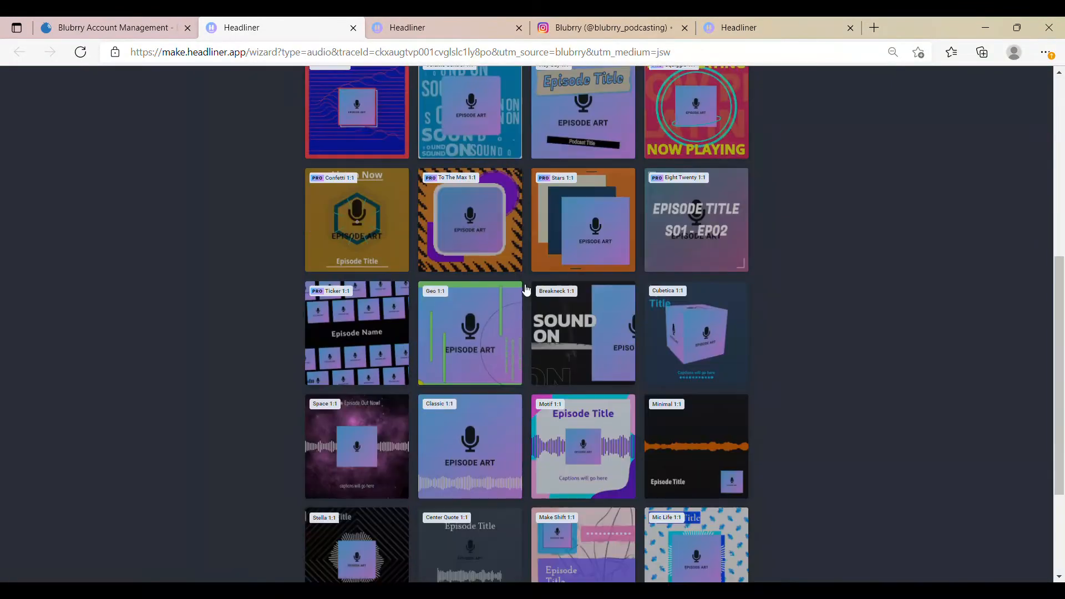
{"action": "scroll", "coordinate": [524, 290], "scroll_direction": "up", "scroll_amount": 7}
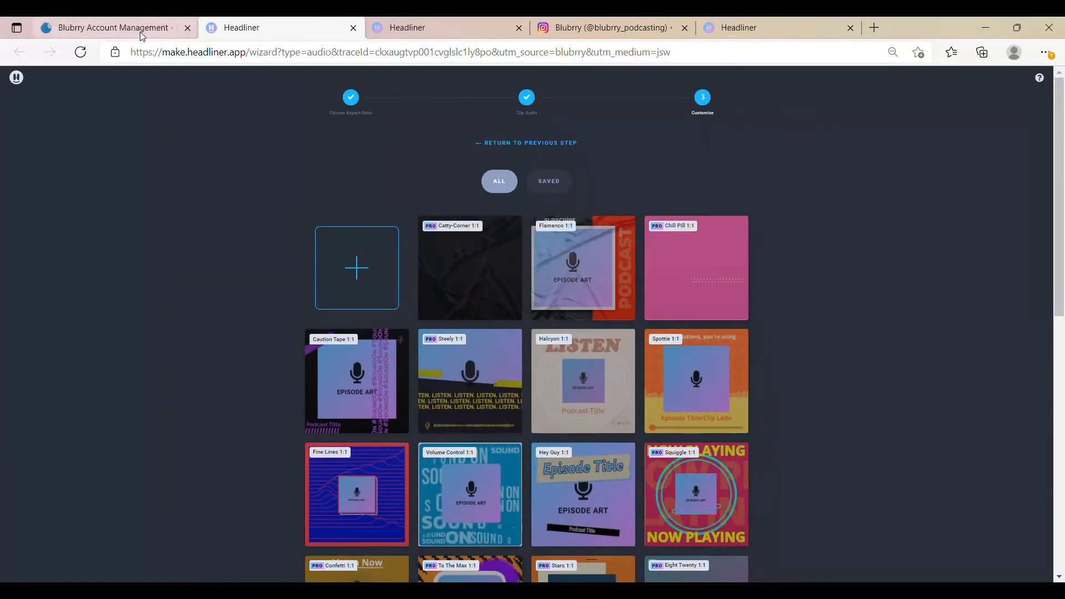
{"action": "left_click", "coordinate": [489, 145]}
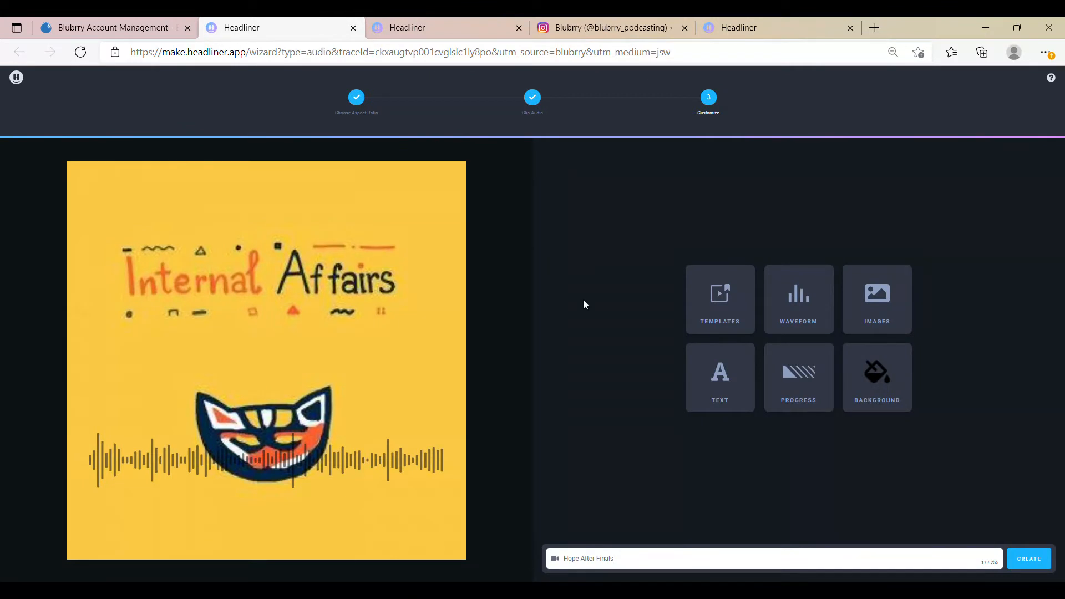
Step: Upload the image "Is it time to kill my podcast (4).png" as the video's artwork and return to the customization options
{"action": "left_click", "coordinate": [866, 314]}
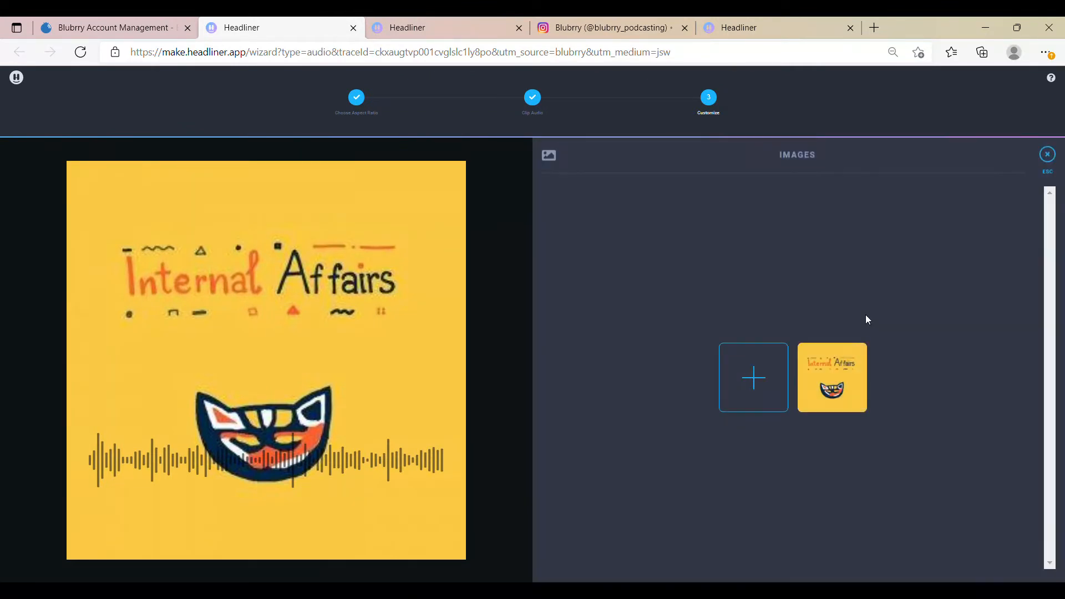
{"action": "left_click", "coordinate": [755, 376]}
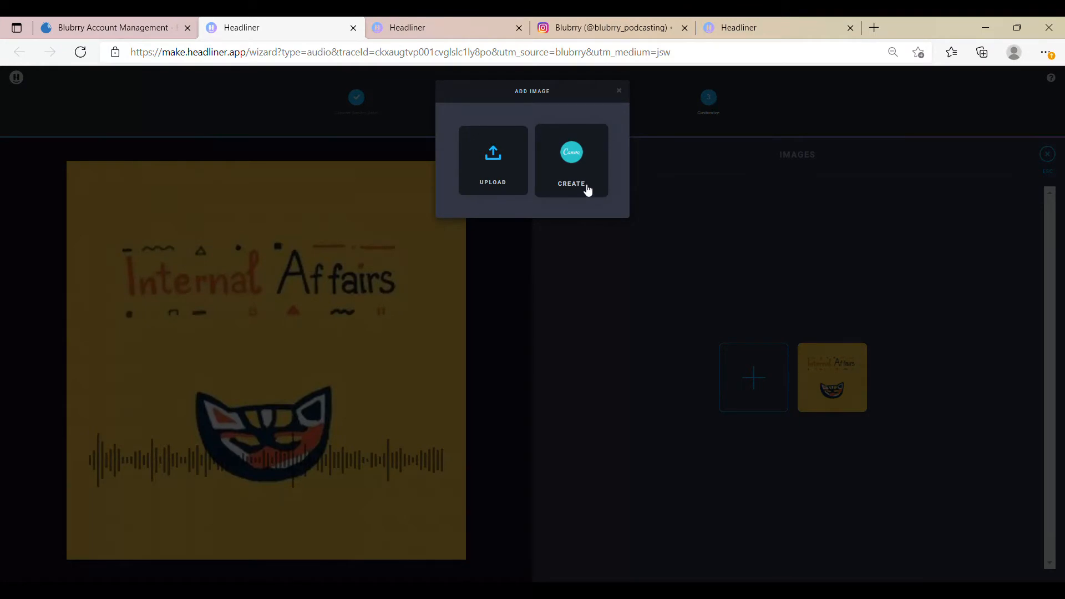
{"action": "left_click", "coordinate": [497, 191]}
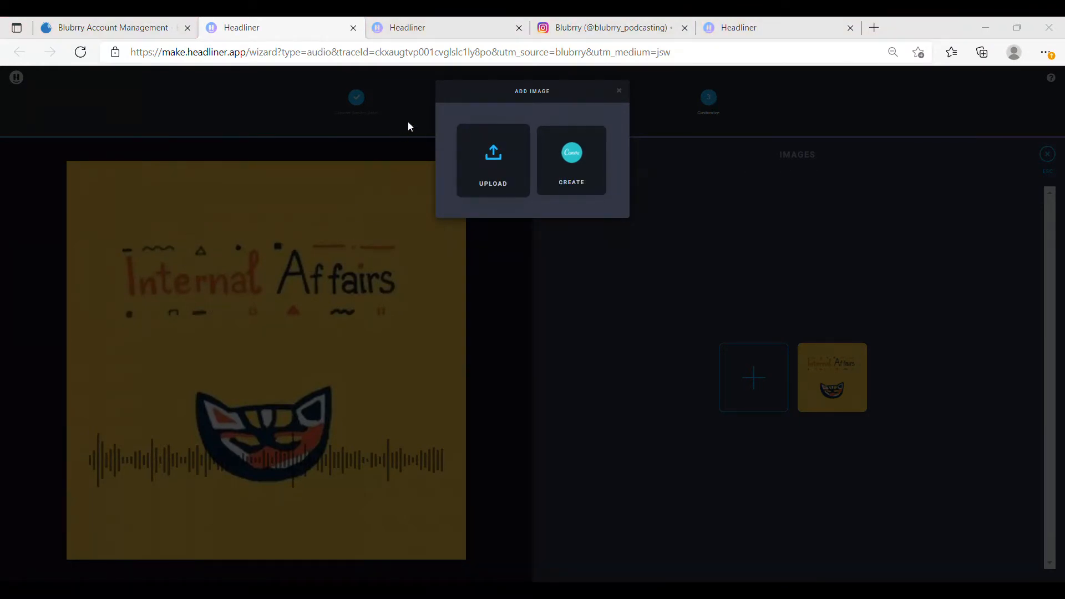
{"action": "left_click", "coordinate": [666, 531]}
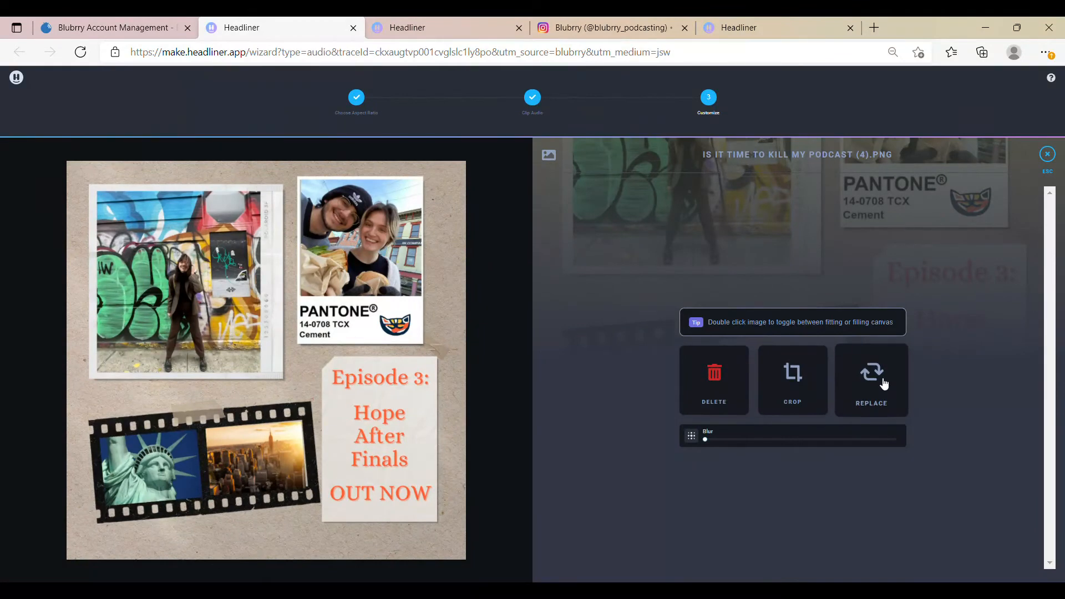
{"action": "left_click", "coordinate": [1047, 153]}
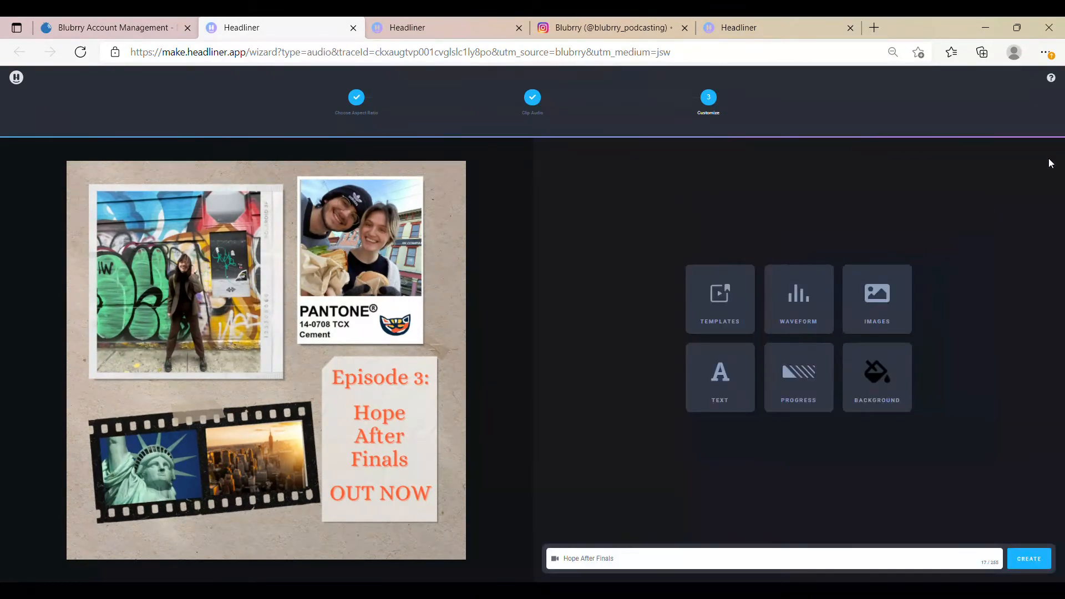
{"action": "left_click", "coordinate": [721, 372]}
{"action": "double_click", "coordinate": [487, 199]}
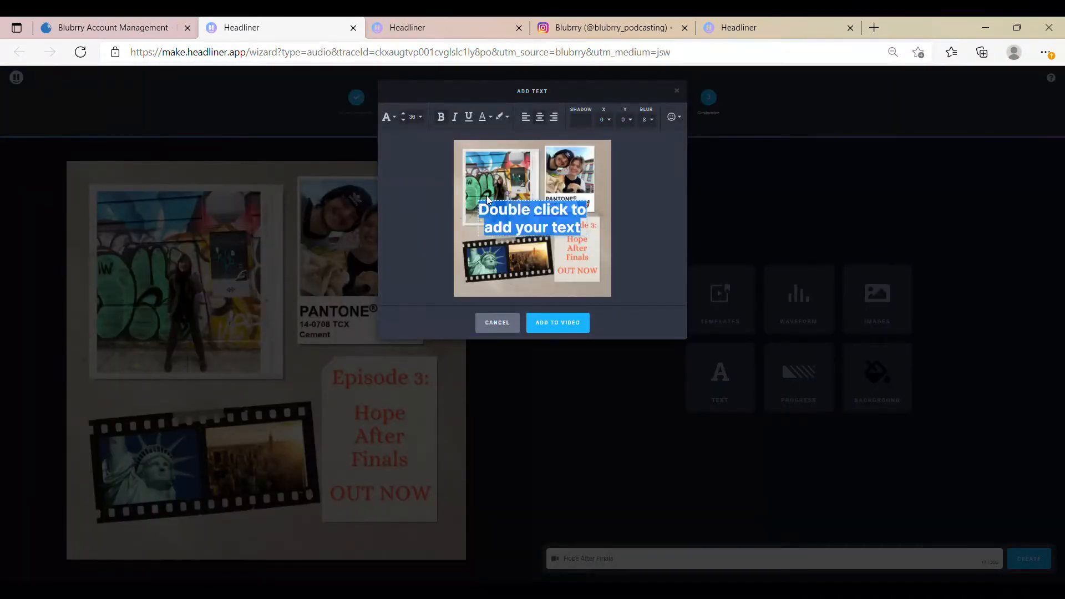
{"action": "type", "text": "out now"}
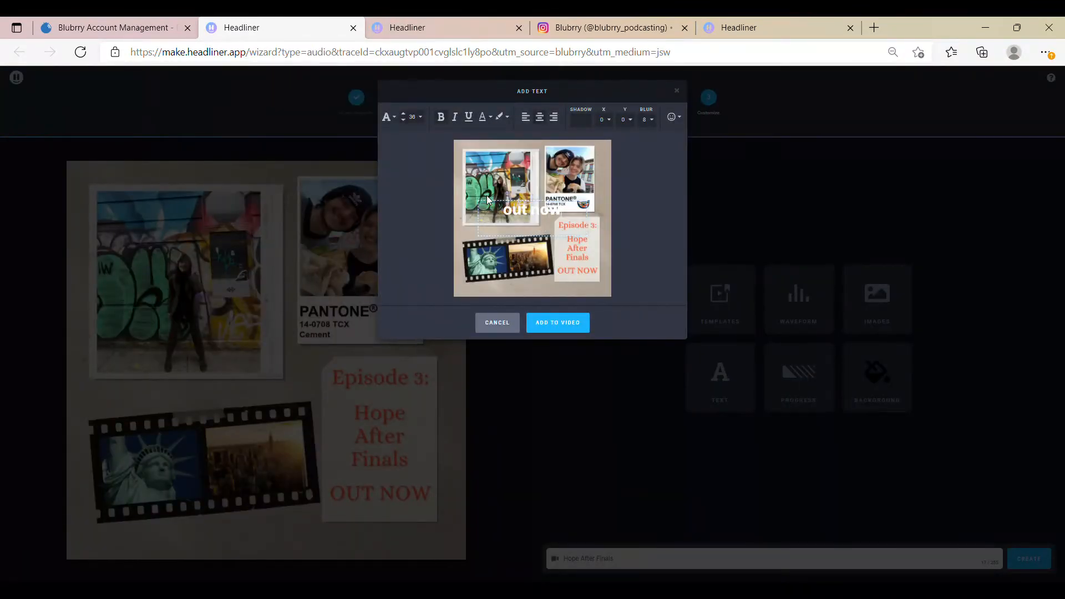
{"action": "left_click", "coordinate": [501, 325]}
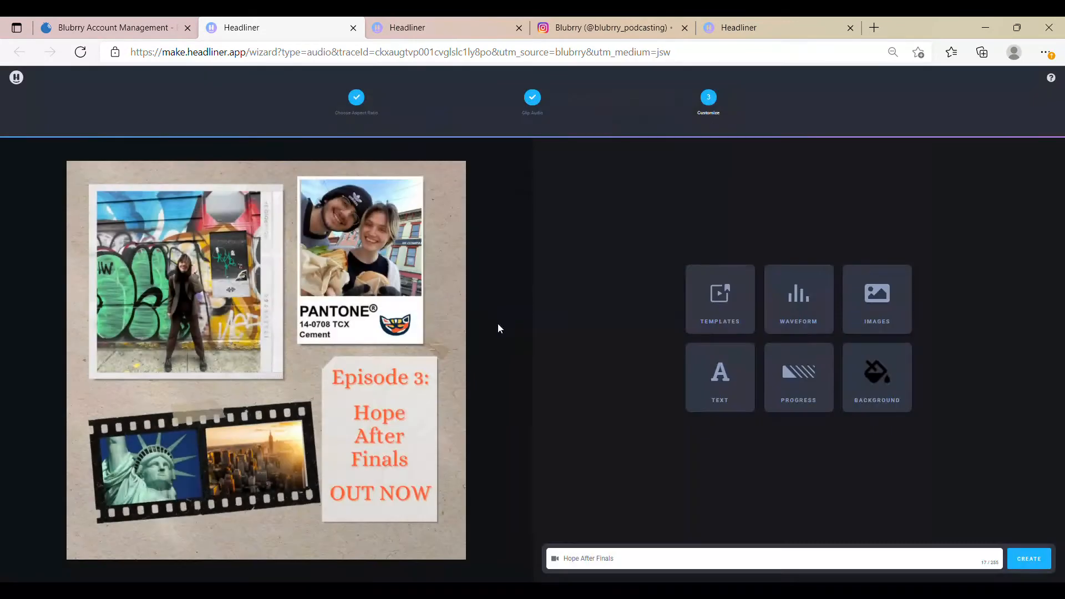
Step: Try the progress bar styles on the video and set the progress bar to none
{"action": "left_click", "coordinate": [792, 378]}
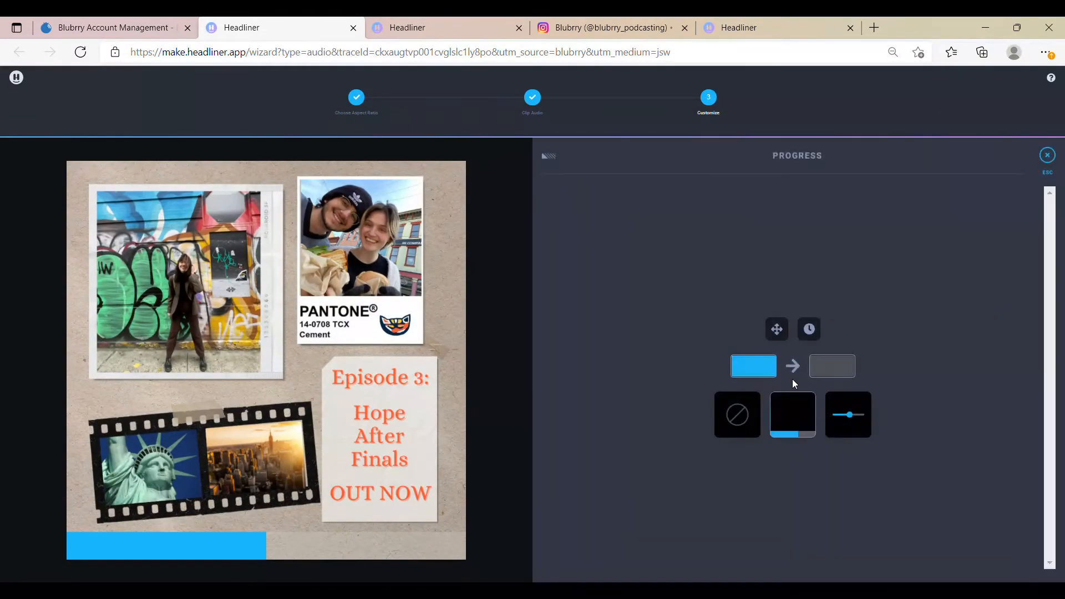
{"action": "left_click", "coordinate": [843, 420]}
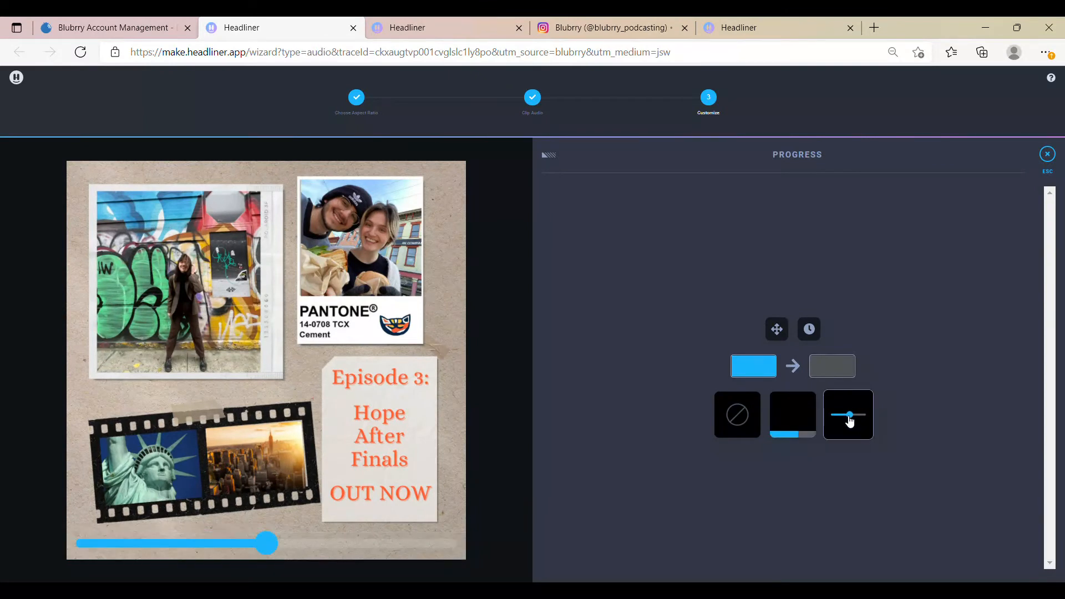
{"action": "left_click", "coordinate": [737, 414]}
{"action": "left_click", "coordinate": [1047, 153]}
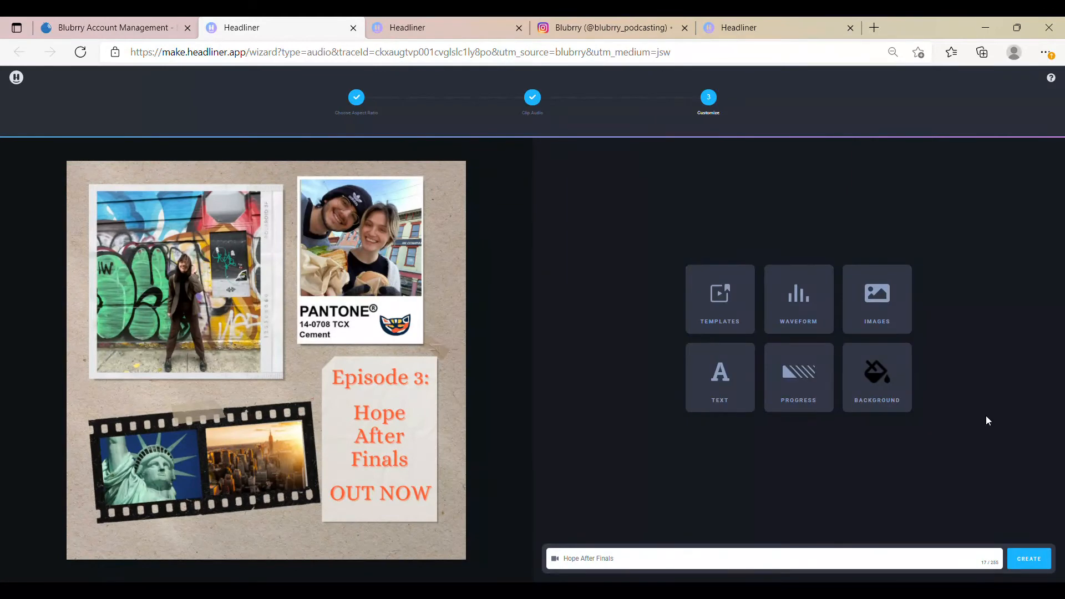
Step: Try several waveform styles on the video, including the mirrored wave, thin line and circular ones
{"action": "left_click", "coordinate": [777, 313]}
{"action": "left_click", "coordinate": [735, 327]}
{"action": "left_click", "coordinate": [788, 331]}
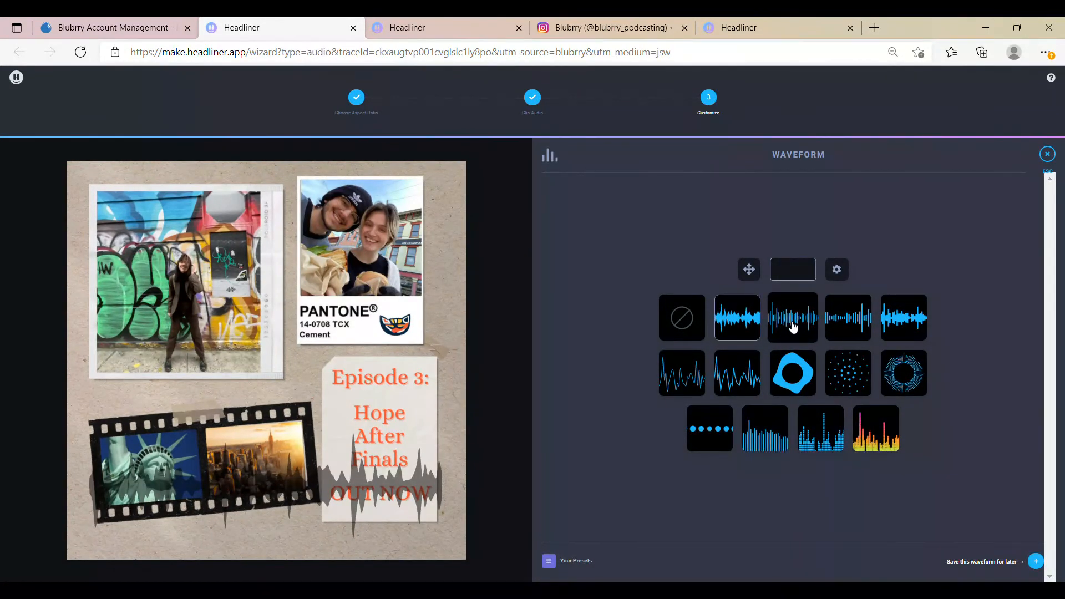
{"action": "left_click", "coordinate": [676, 387]}
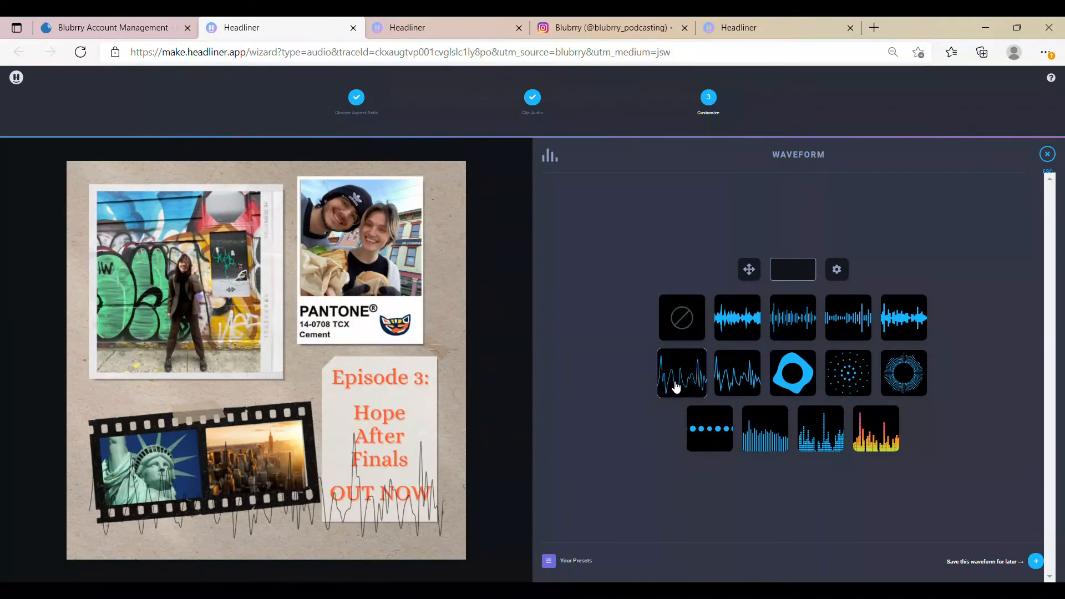
{"action": "left_click", "coordinate": [741, 374]}
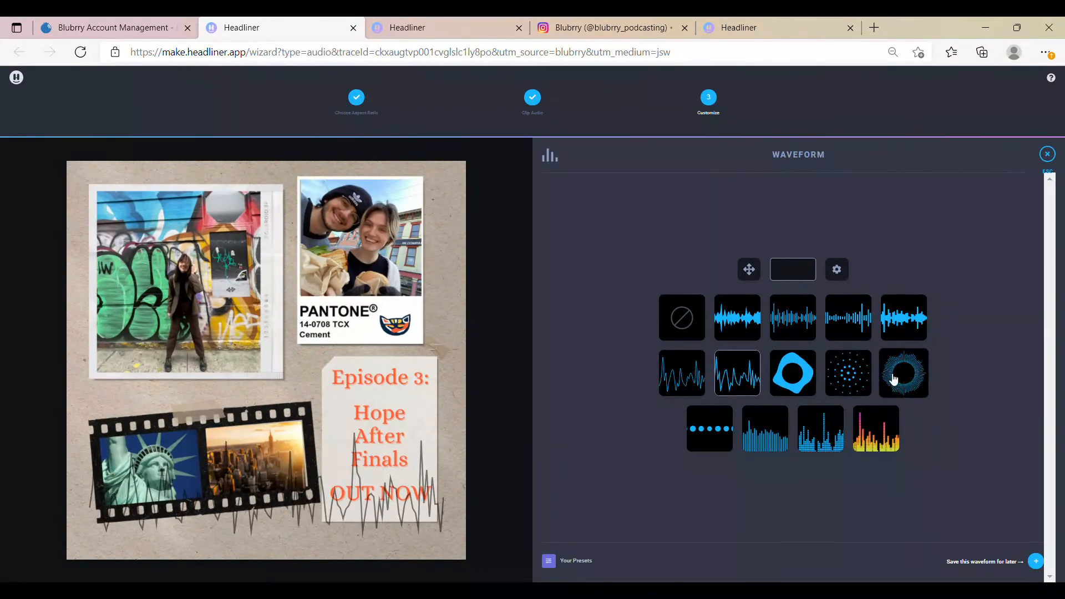
{"action": "left_click", "coordinate": [899, 377]}
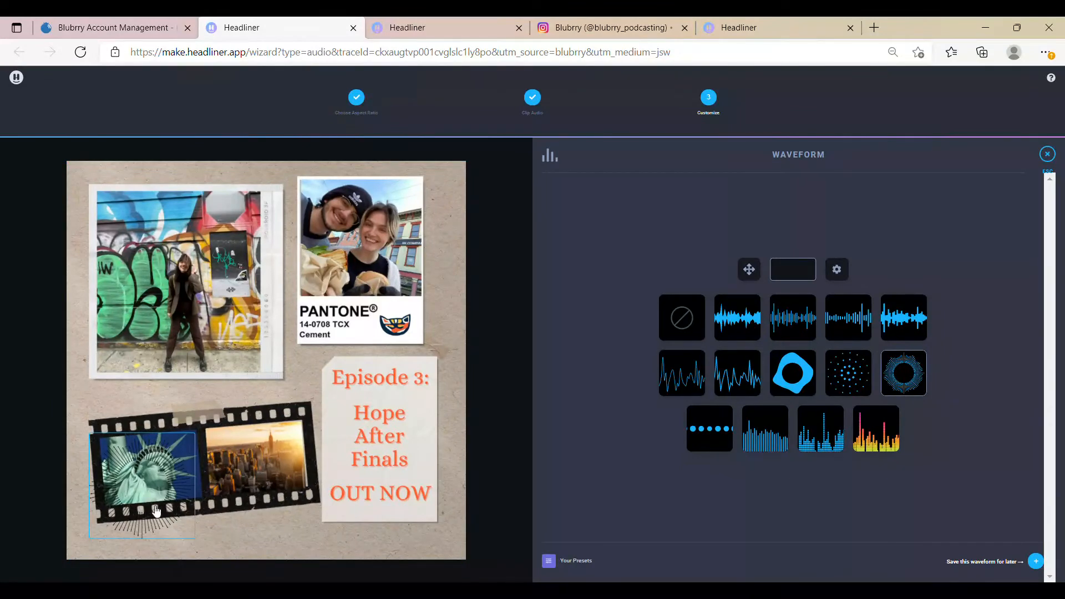
{"action": "left_click", "coordinate": [768, 432]}
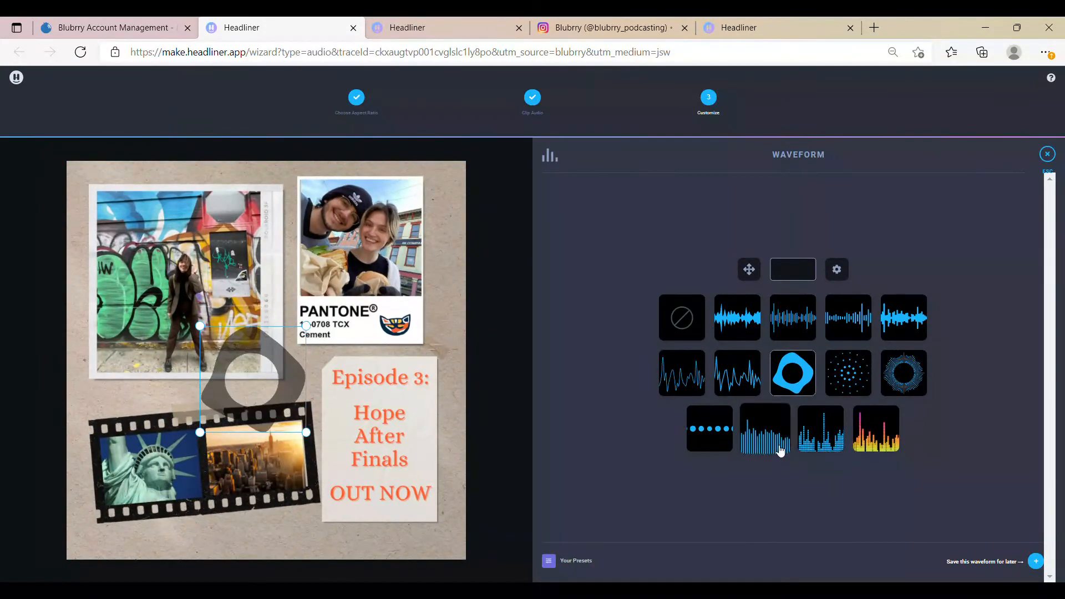
Step: Apply the multicolour bar waveform, pick an orange waveform colour, and place it along the lower edge of the episode note
{"action": "left_click", "coordinate": [900, 438]}
{"action": "left_click", "coordinate": [794, 276]}
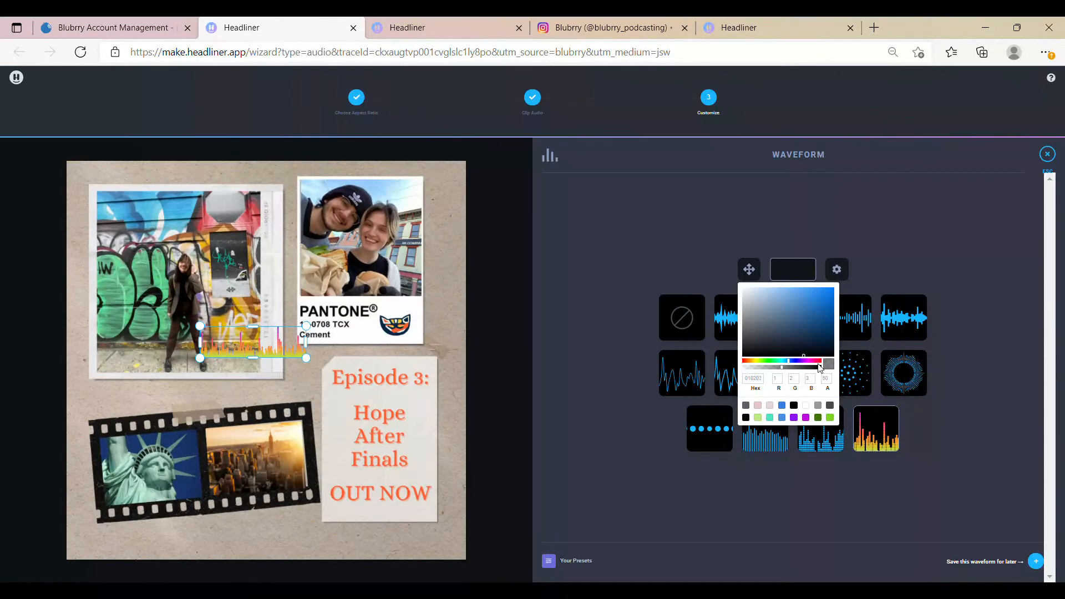
{"action": "left_click_drag", "start_coordinate": [819, 362], "coordinate": [752, 363]}
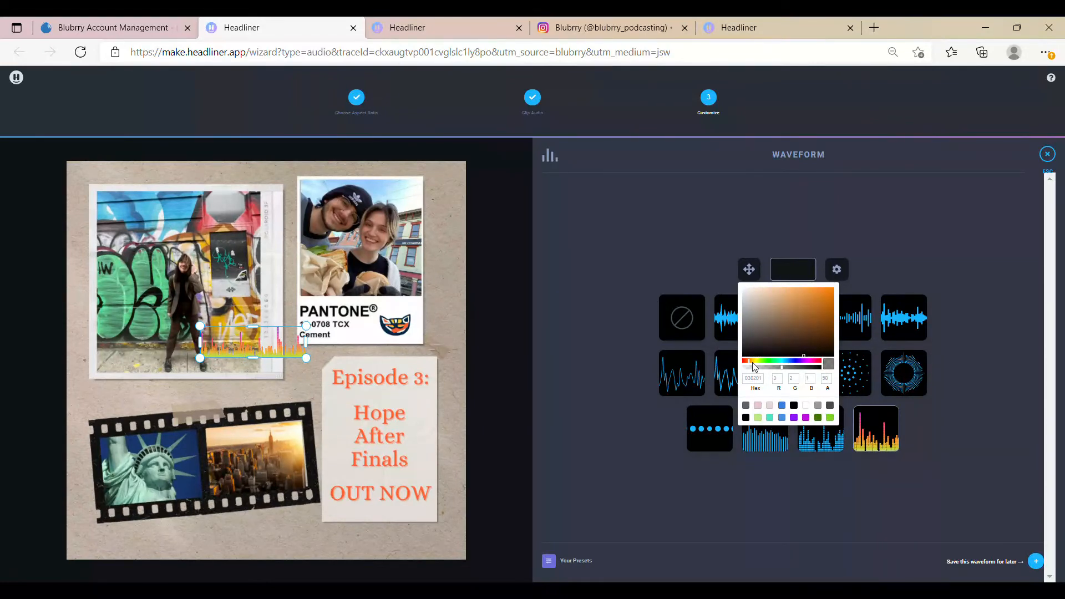
{"action": "left_click_drag", "start_coordinate": [825, 309], "coordinate": [827, 292]}
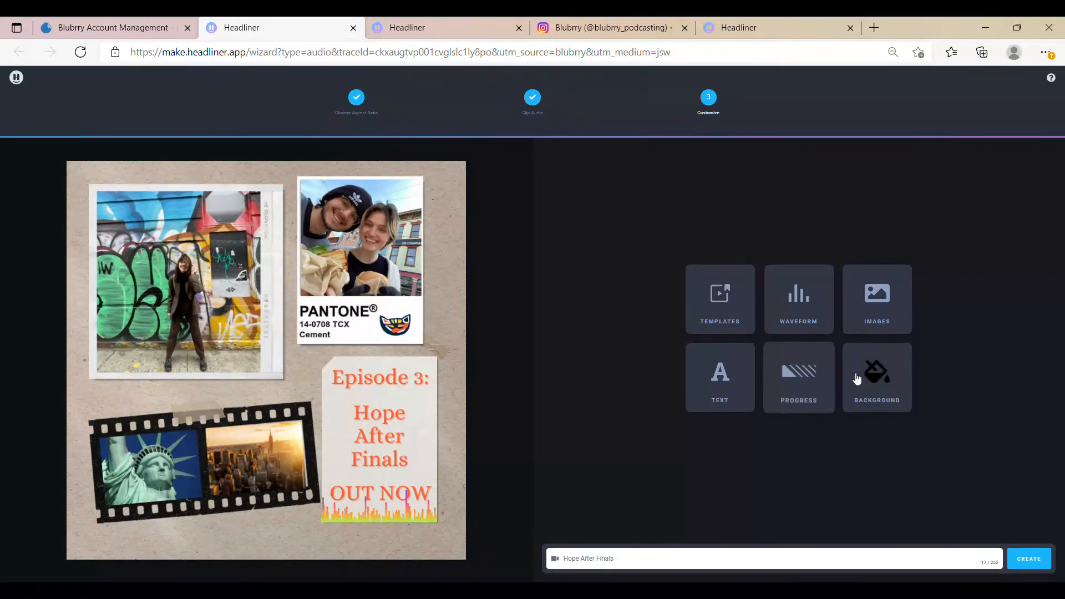
{"action": "left_click", "coordinate": [875, 382]}
{"action": "left_click", "coordinate": [971, 353]}
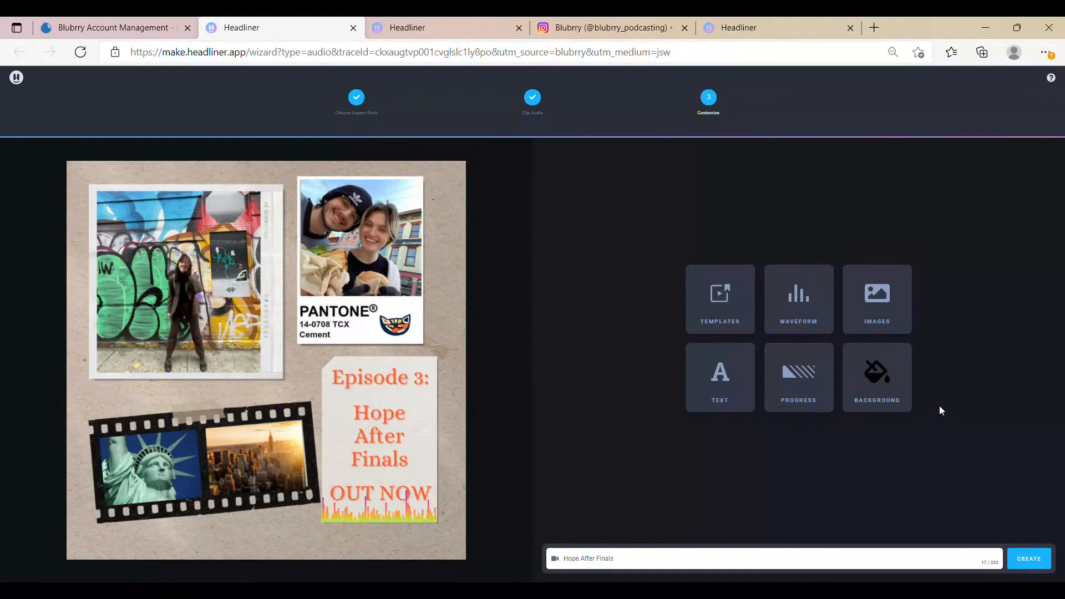
Step: Create the "Hope After Finals" video, export it without advanced editing, and open the finished video
{"action": "left_click", "coordinate": [1036, 561]}
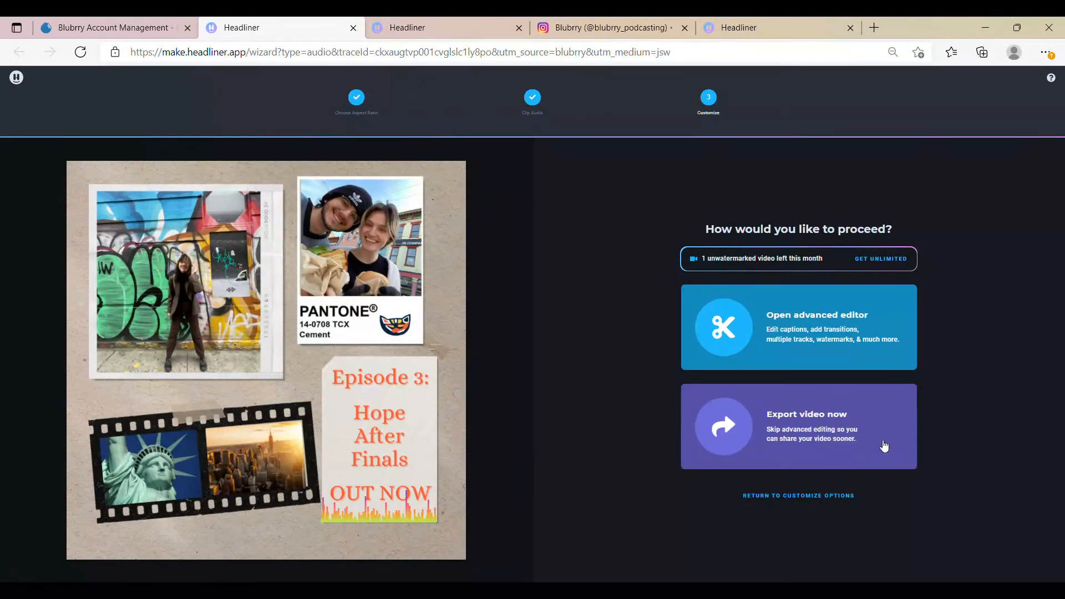
{"action": "left_click", "coordinate": [880, 441]}
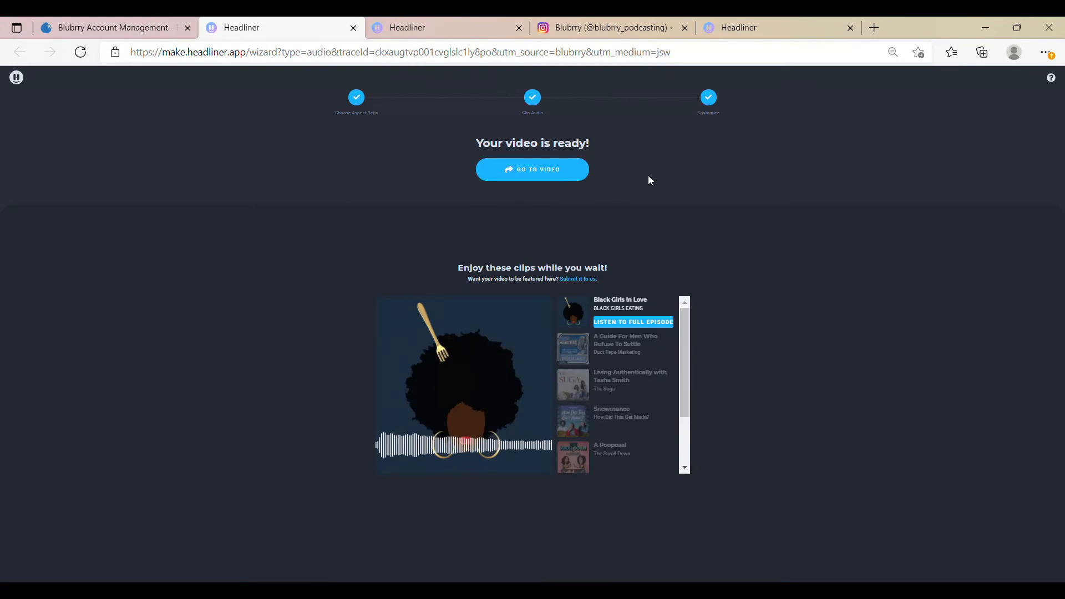
{"action": "left_click", "coordinate": [543, 168]}
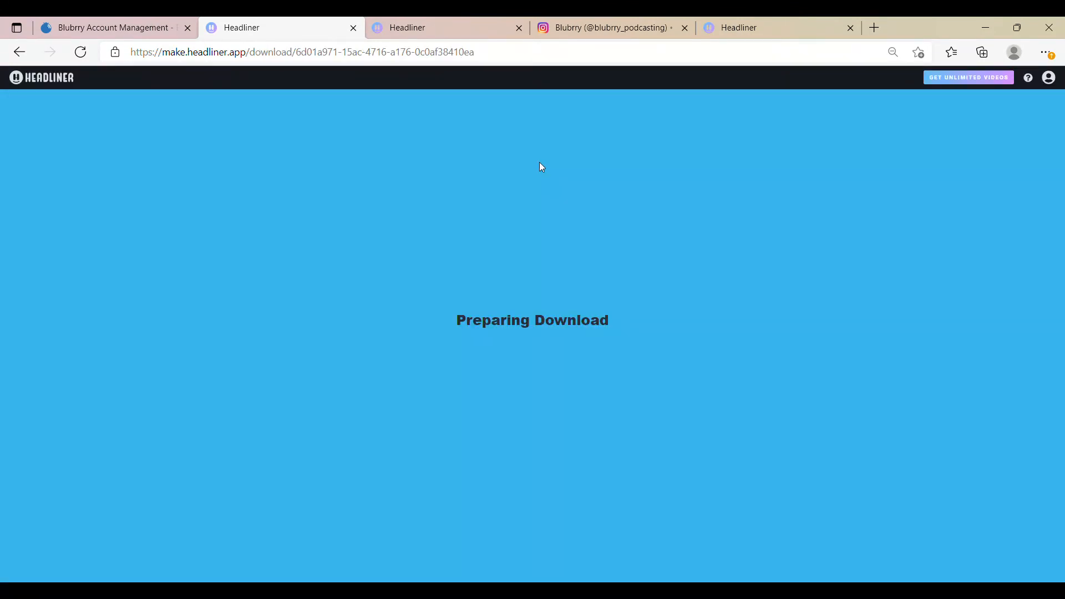